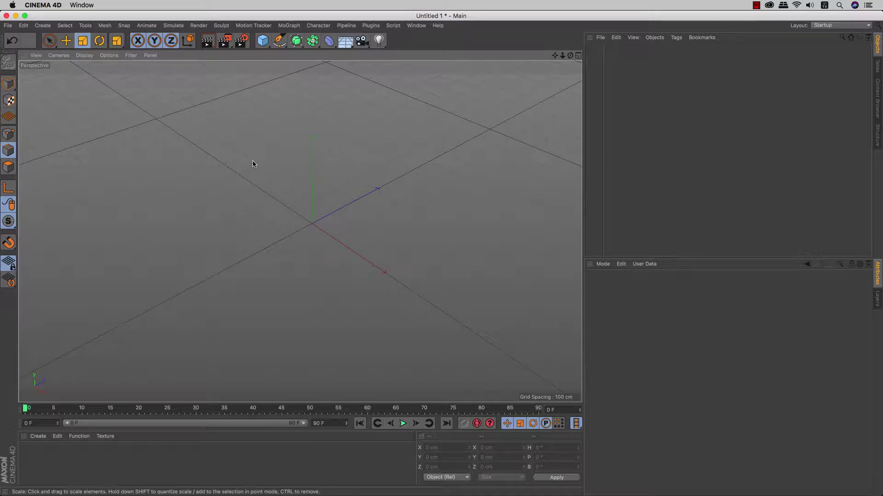
- Switch the Attribute Manager to Modeling Settings, browse Snap and Quantize, then return to Mesh Checking
click(604, 264)
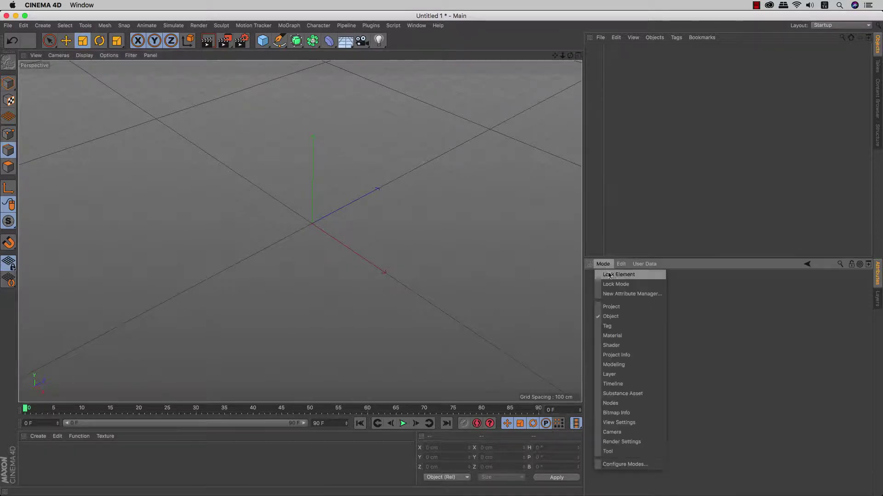
click(618, 366)
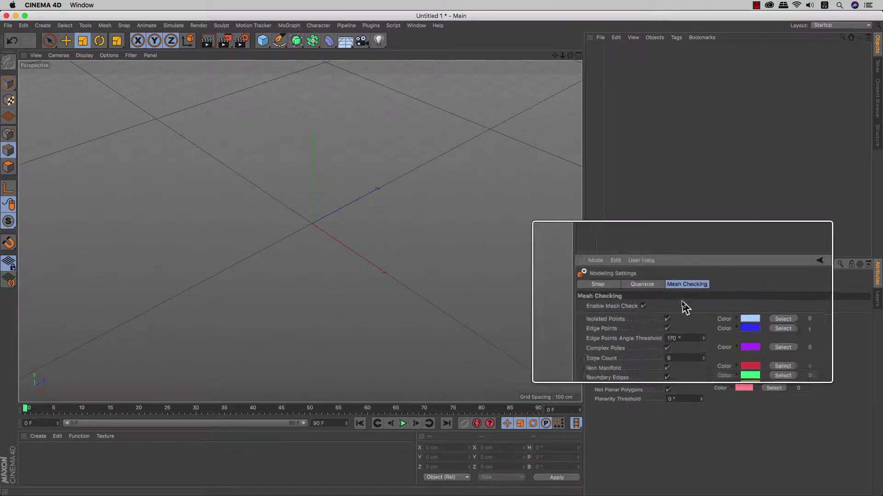
click(616, 286)
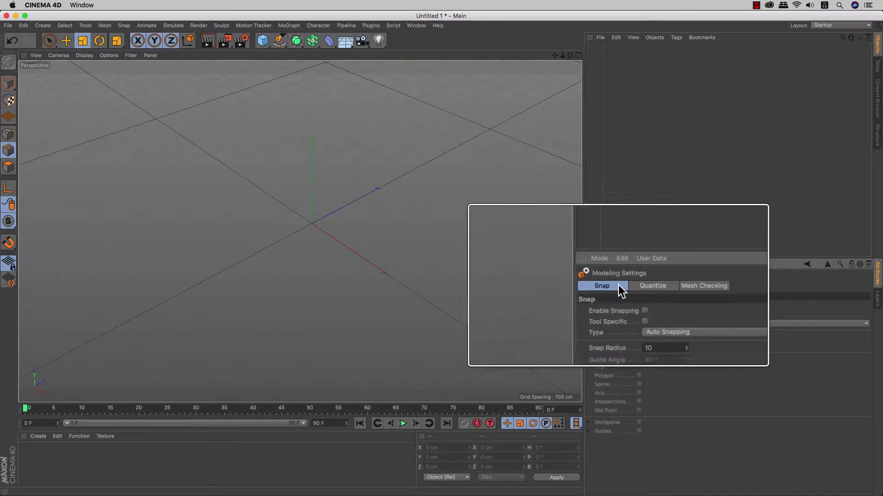
click(644, 286)
click(680, 288)
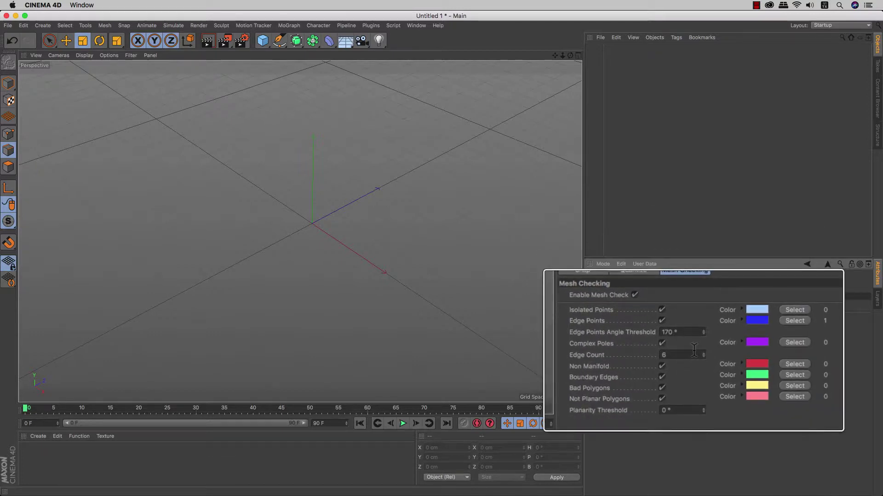
- Toggle Enable Mesh Check off and back on so every check shows its colour and count
click(647, 306)
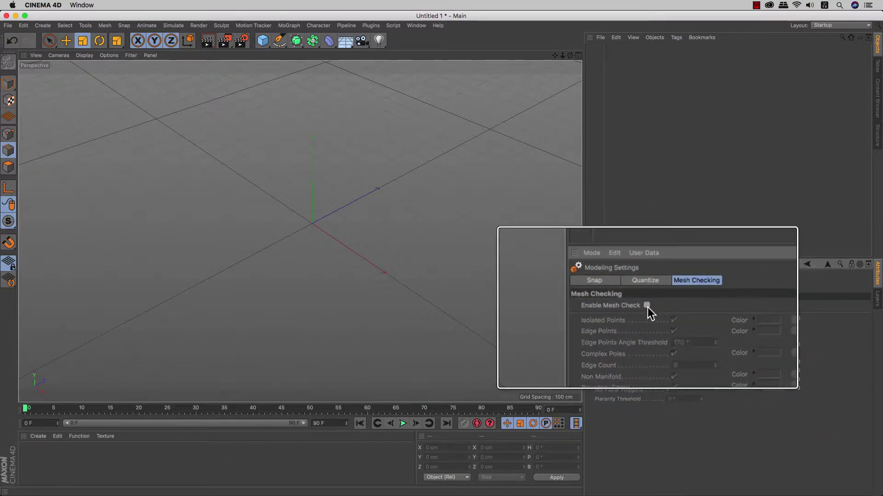
click(646, 306)
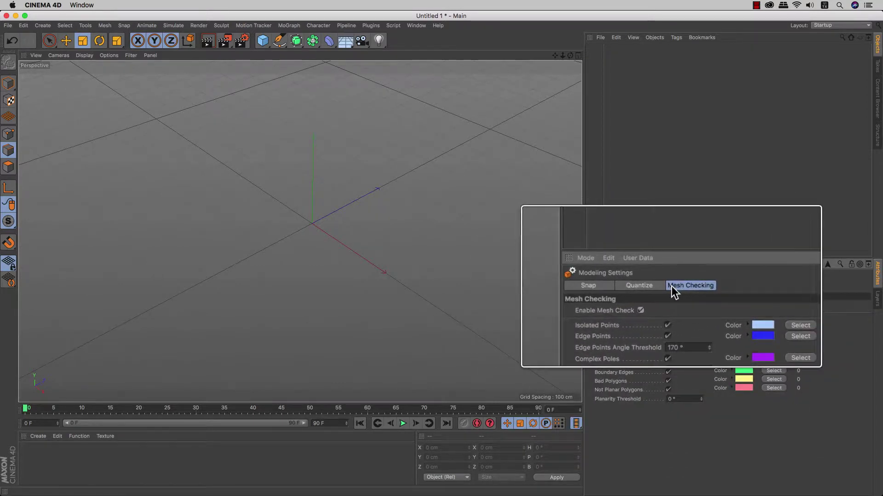
- Open Help on the Mesh Checking page and move the Help window up and left
key(super+F1)
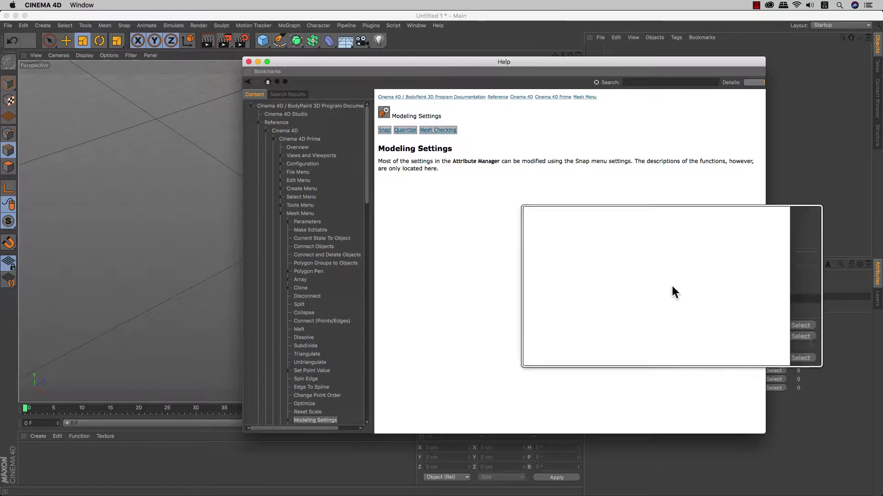
click(438, 130)
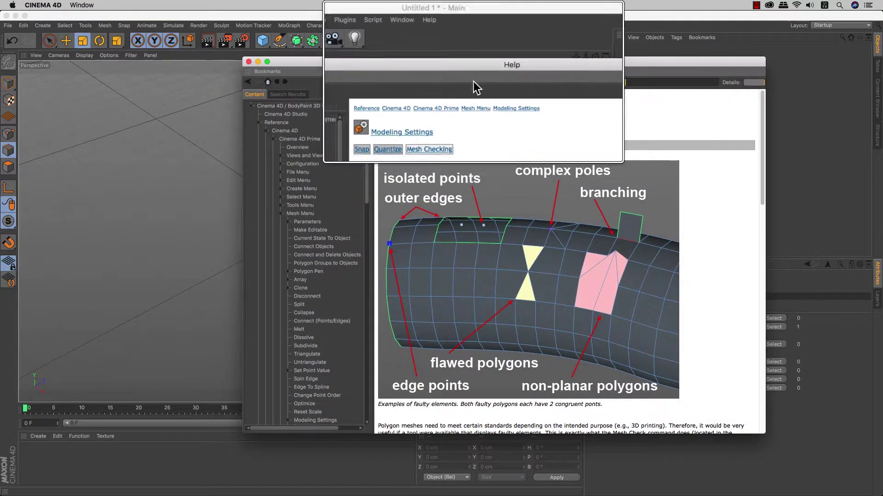
drag(470, 63, 434, 39)
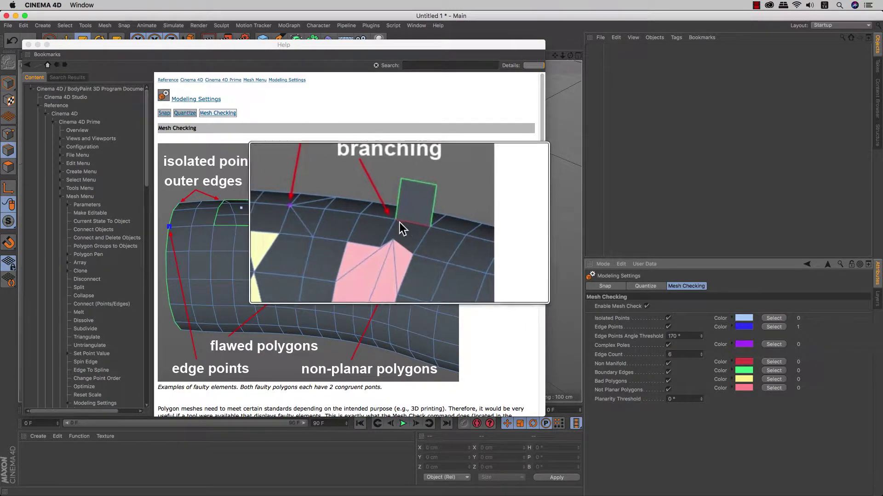
- Confirm the Edge Count value of 6 in the Mesh Checking settings
double_click(684, 355)
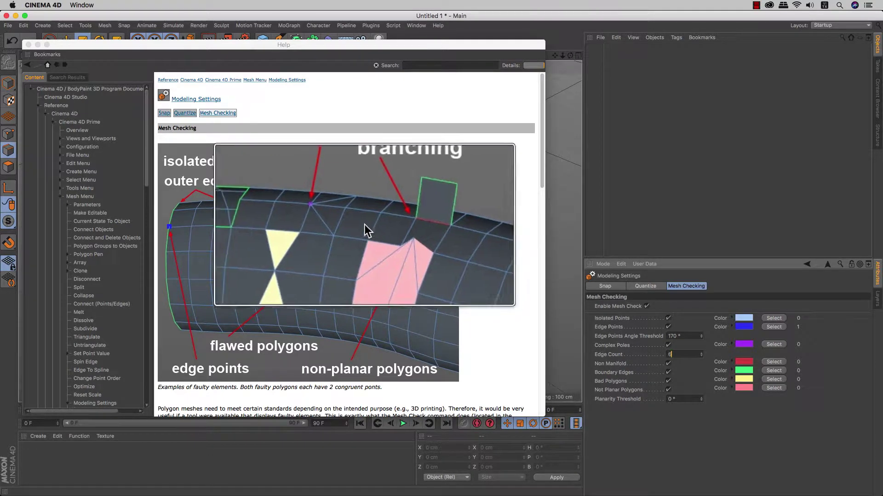
key(Return)
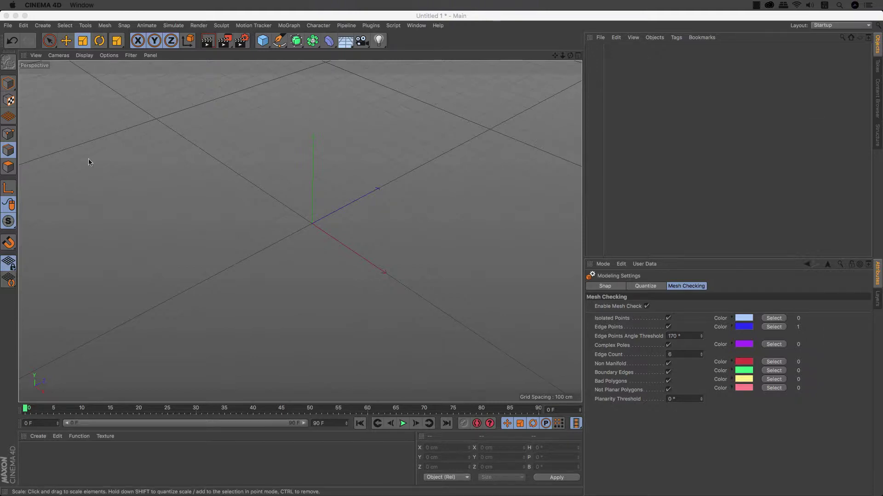
- Add a Plane primitive, zoom in, and make it editable with C
click(263, 40)
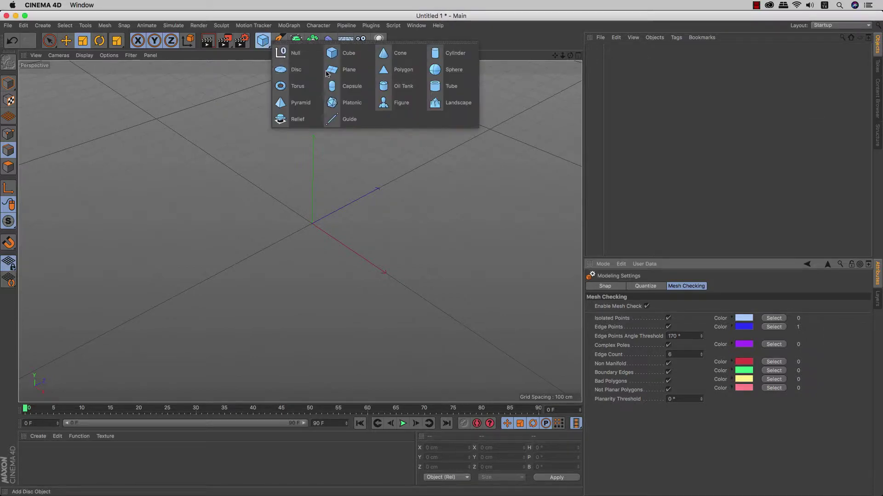
click(341, 71)
scroll(319, 221, up, 2)
scroll(314, 223, up, 3)
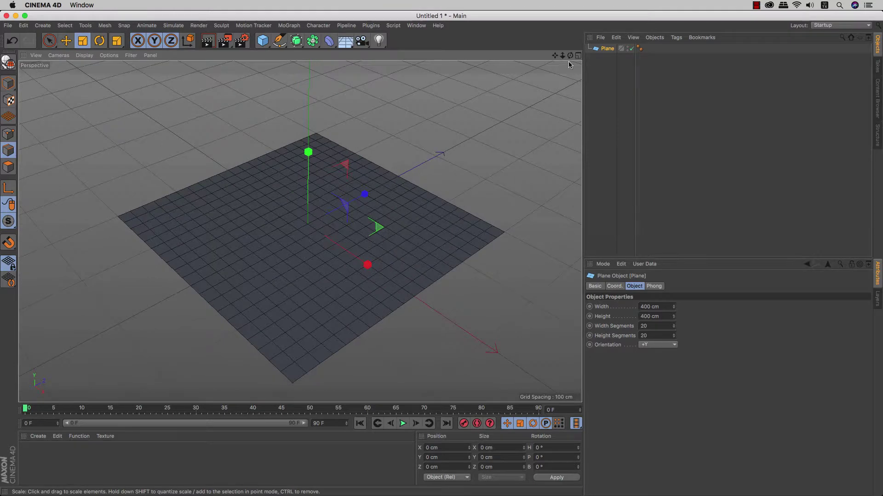
key(c)
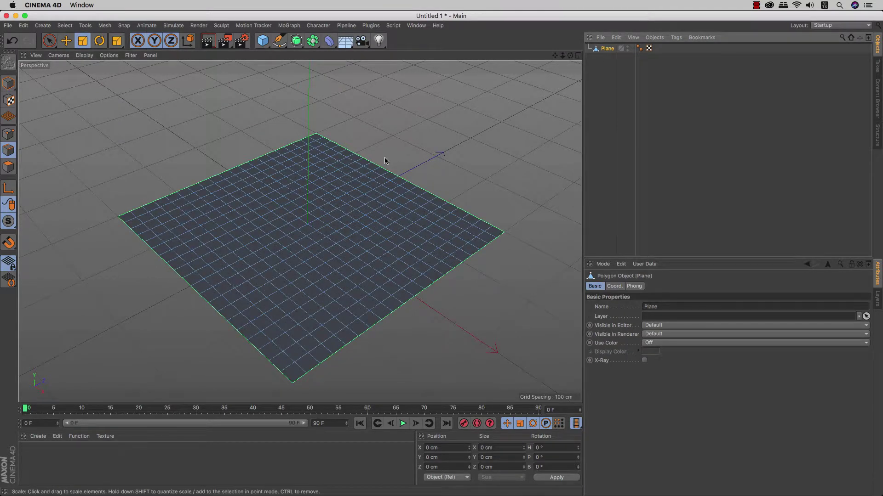
scroll(358, 158, up, 2)
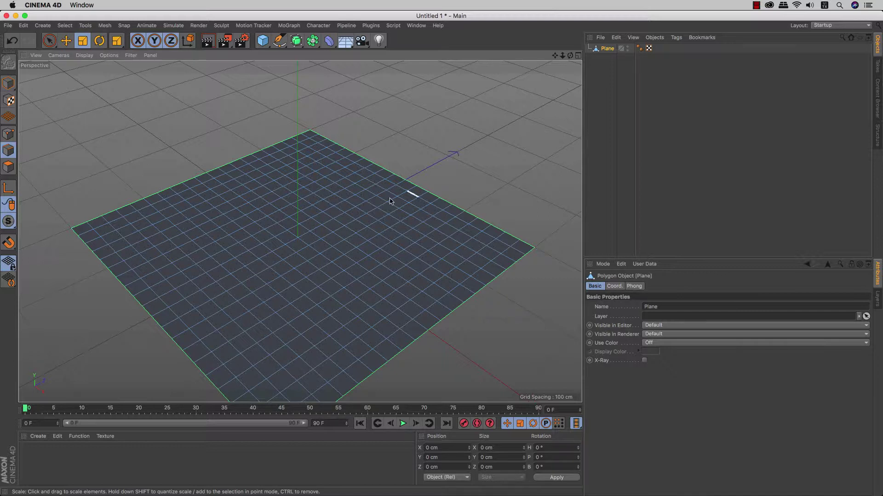
scroll(325, 249, up, 2)
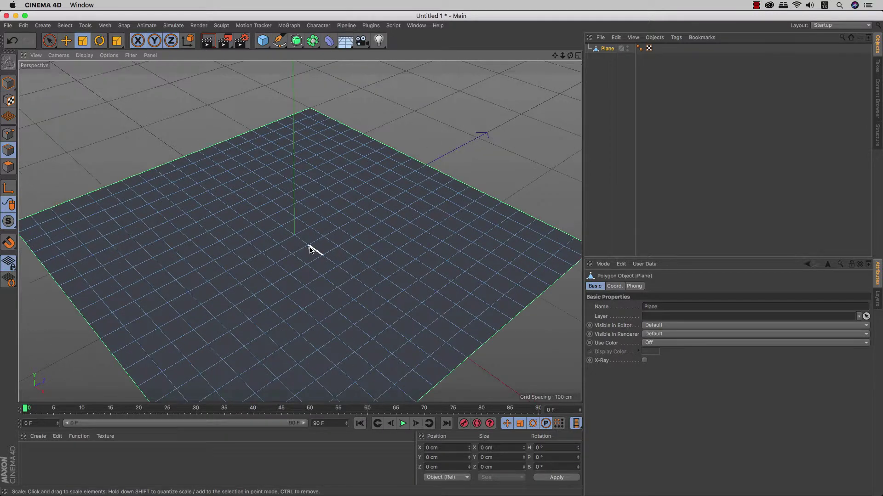
- In Polygon mode, live-select a small patch of polygons near the plane centre and delete them
click(8, 167)
key(9)
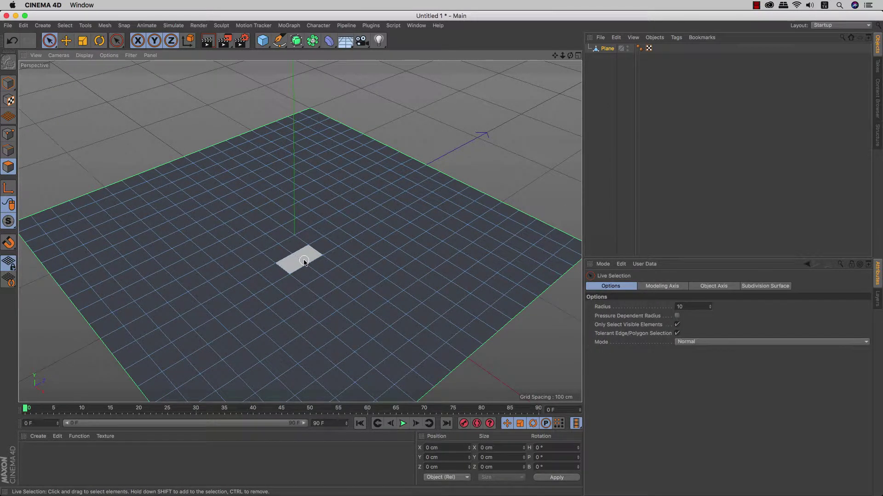
mouse_move(313, 245)
mouse_down()
mouse_move(296, 243)
mouse_move(321, 239)
mouse_move(316, 262)
mouse_move(346, 250)
mouse_up()
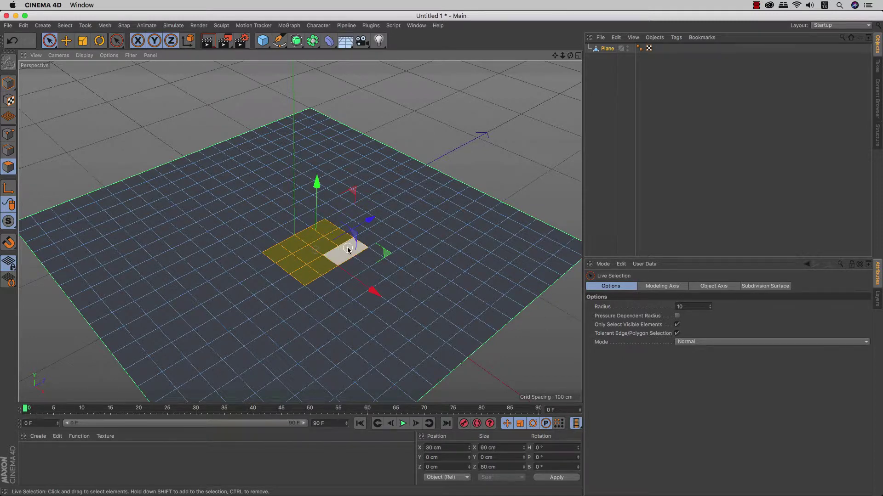
key(Delete)
- Inspect the hole, then run Optimize (U~O) on the Plane object
scroll(339, 246, up, 2)
scroll(335, 245, up, 2)
scroll(330, 244, up, 2)
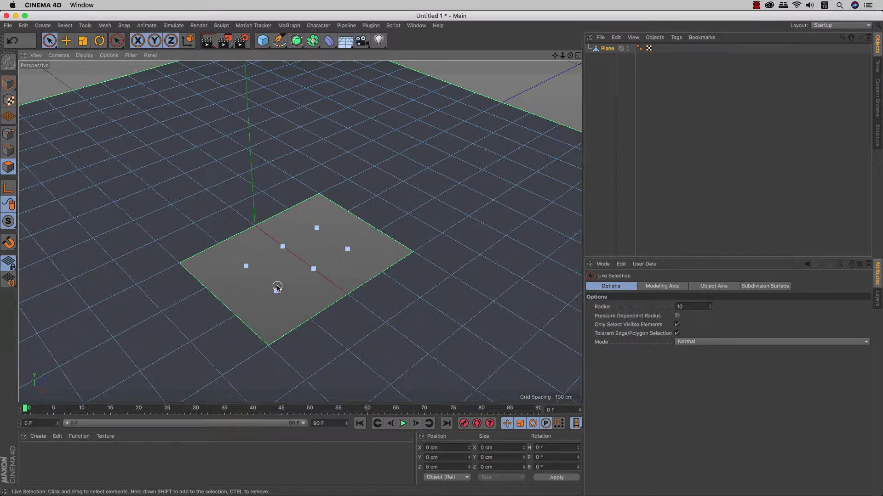
mouse_move(277, 287)
alt+mouse_down()
mouse_move(268, 299)
mouse_move(274, 307)
mouse_move(277, 291)
mouse_move(269, 294)
mouse_move(294, 265)
alt+mouse_up()
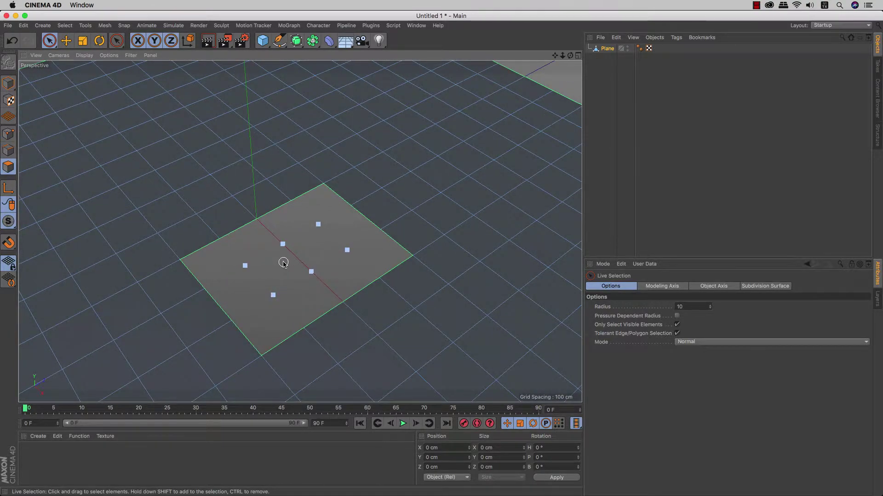
scroll(251, 269, up, 3)
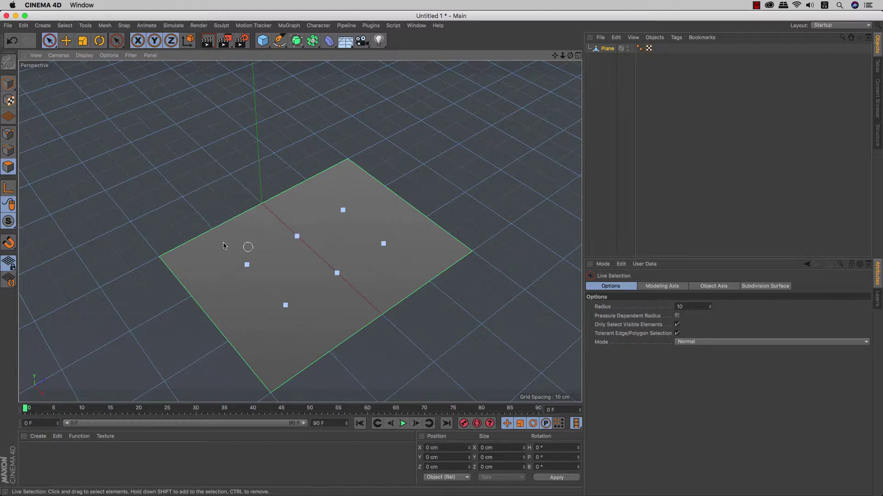
mouse_move(277, 255)
alt+mouse_down()
mouse_move(295, 232)
mouse_move(301, 276)
mouse_move(296, 233)
mouse_move(327, 261)
alt+mouse_up()
click(606, 48)
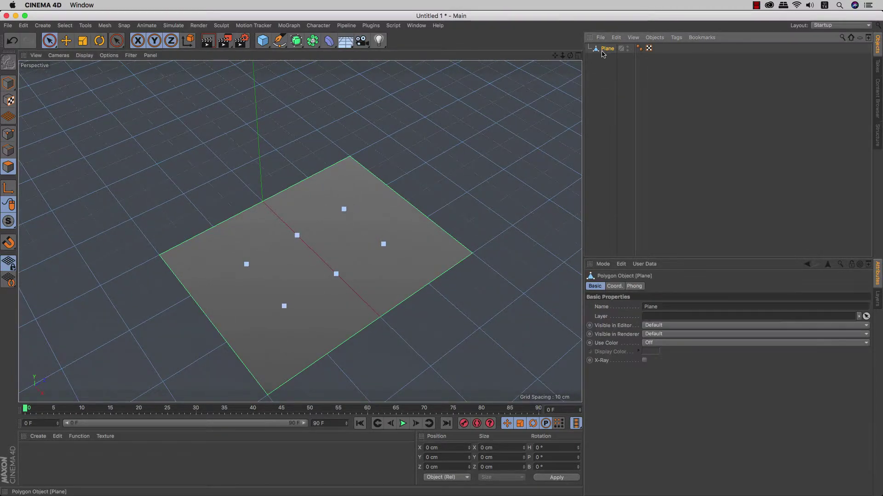
key(u)
key(o)
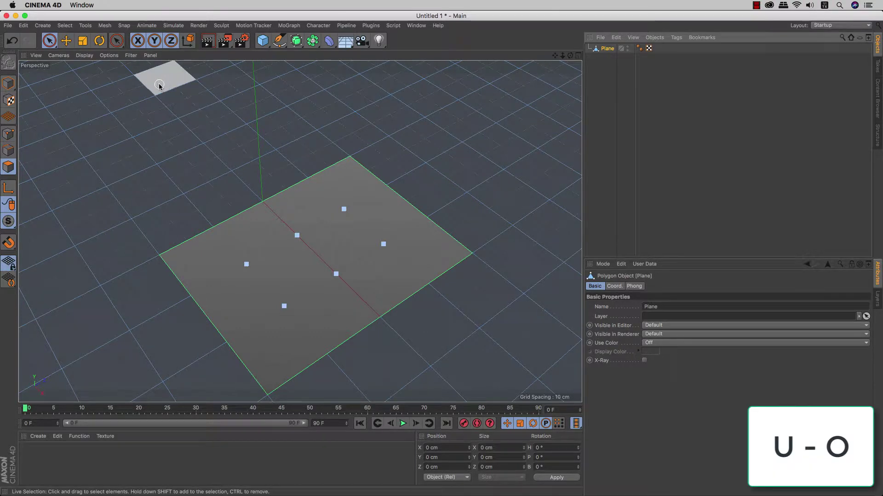
click(104, 26)
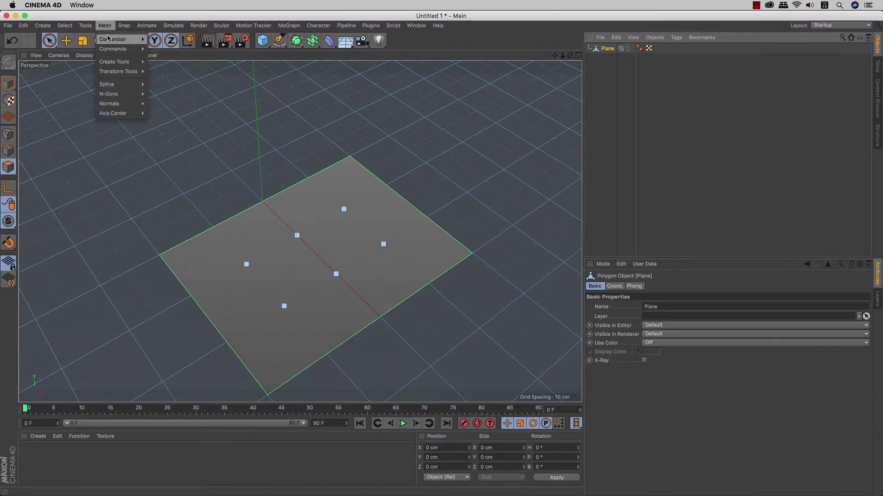
mouse_move(112, 49)
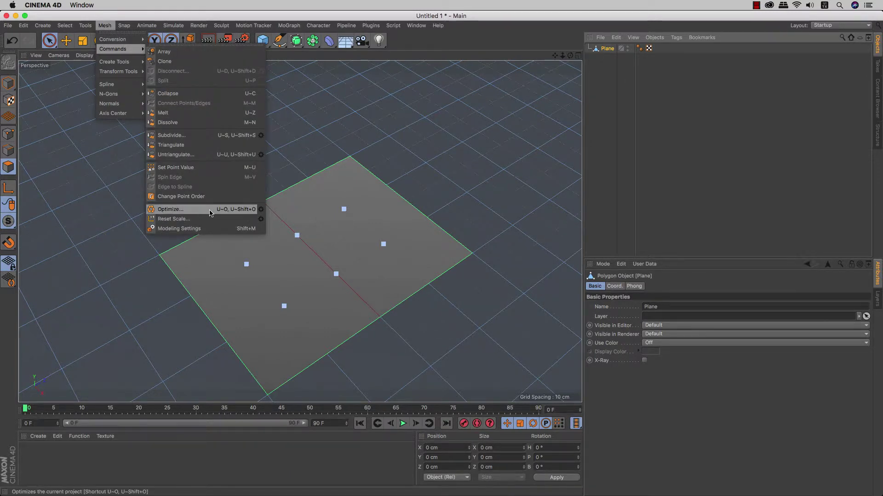
click(613, 75)
click(606, 49)
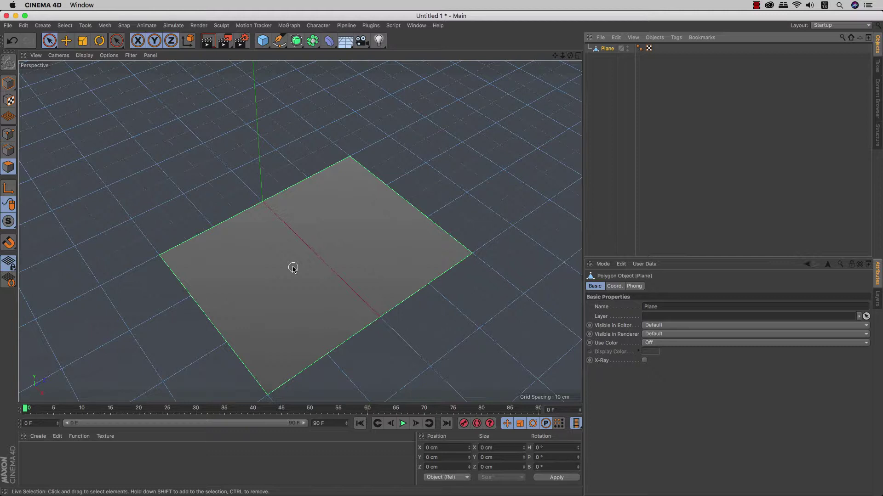
scroll(248, 216, up, 2)
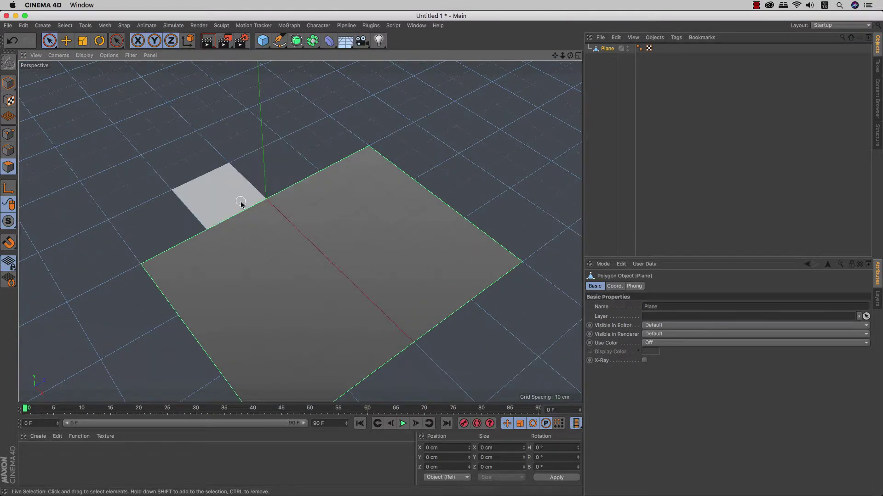
- With Create Point, add a point on the plane's upper-left edge, undoing misplaced points
click(105, 26)
mouse_move(115, 62)
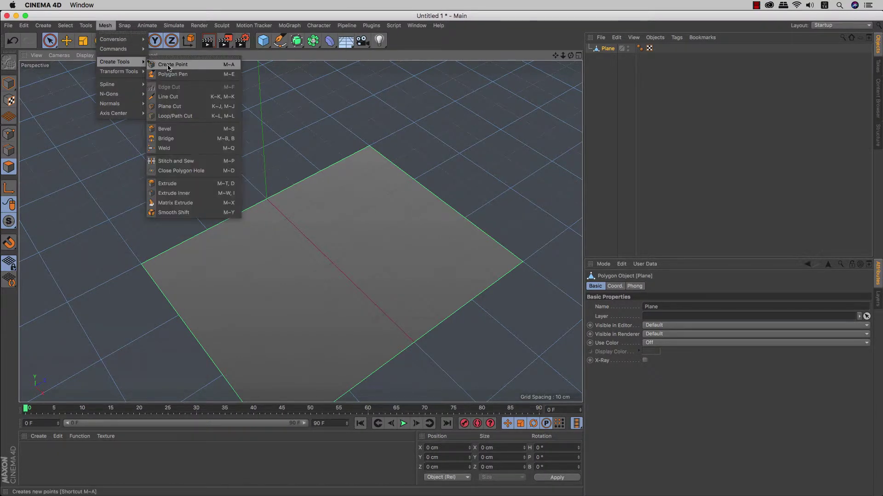
click(168, 65)
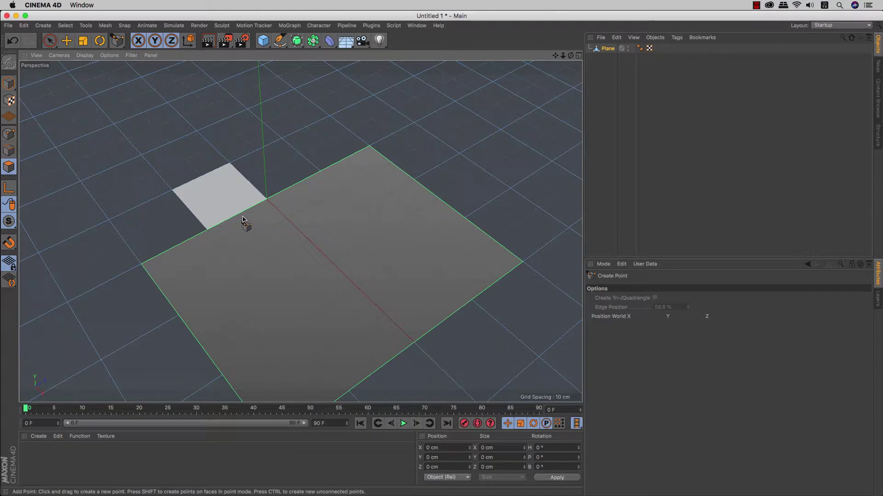
scroll(242, 216, up, 3)
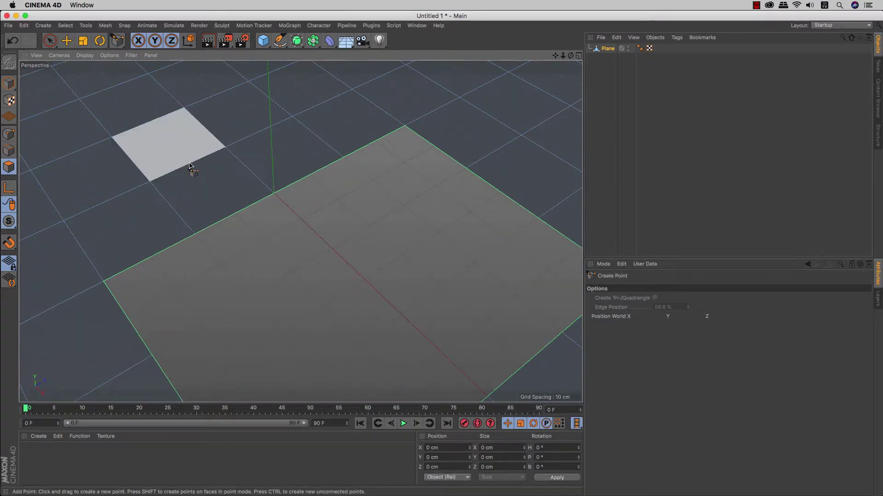
click(189, 165)
key(ctrl+z)
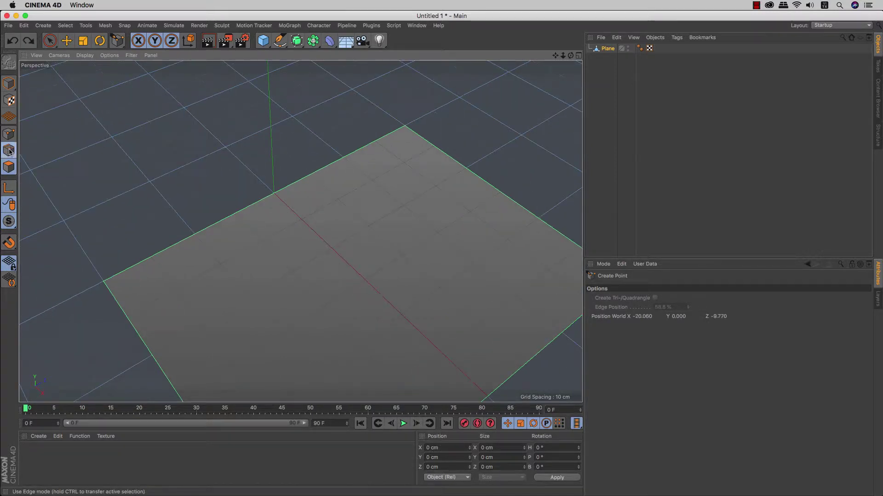
click(190, 163)
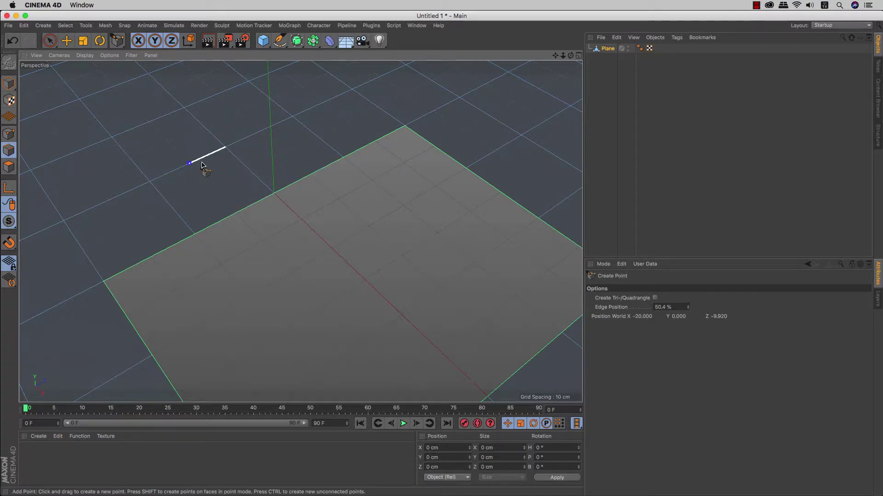
scroll(193, 164, up, 2)
scroll(195, 165, up, 2)
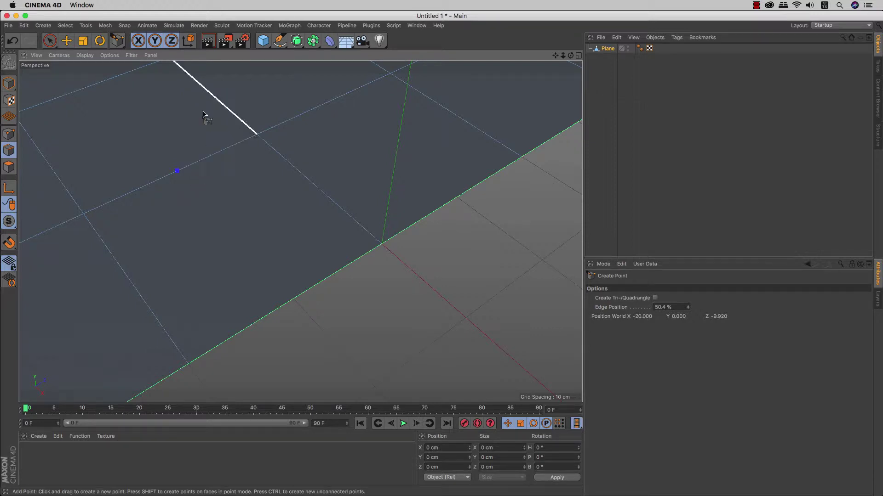
click(223, 224)
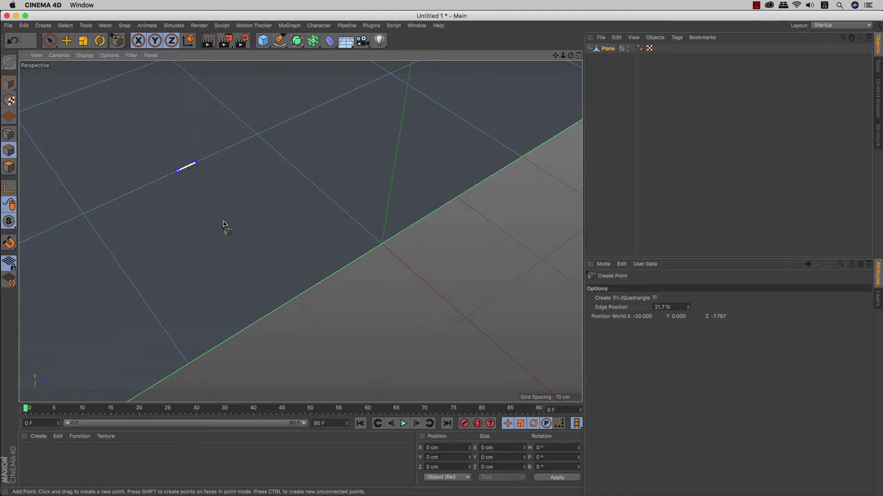
key(ctrl+z)
- Add three points inside the polygon, splitting the triangle into three
click(10, 167)
click(205, 215)
click(232, 231)
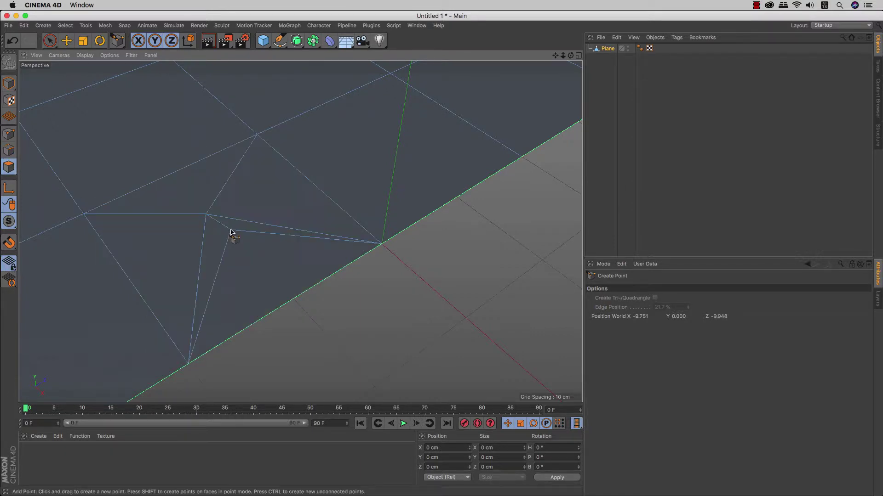
click(174, 236)
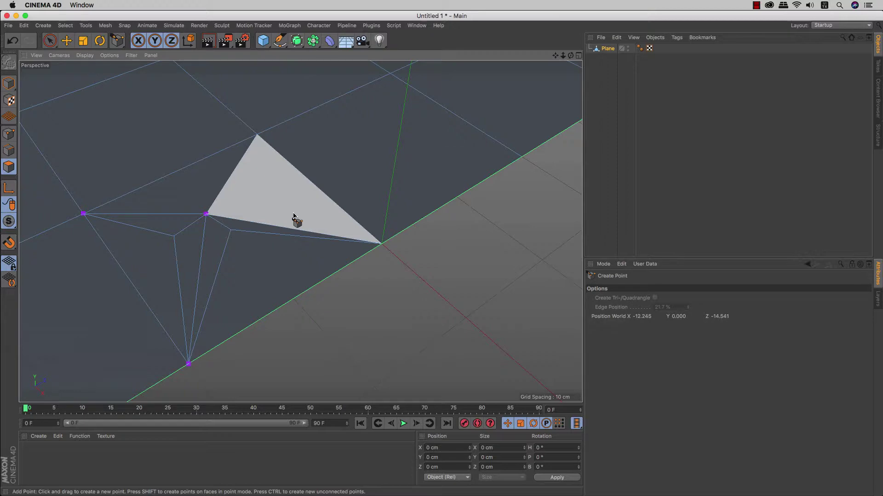
scroll(322, 248, down, 3)
scroll(321, 248, down, 3)
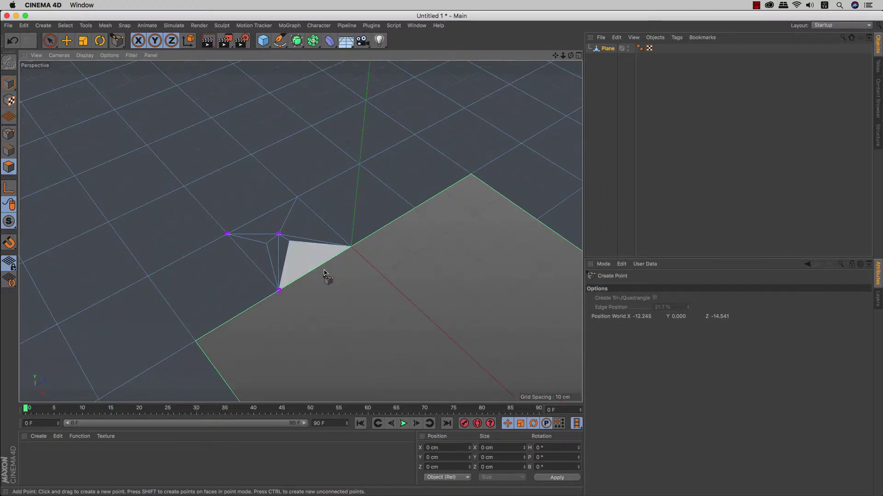
scroll(311, 278, up, 3)
scroll(312, 278, up, 2)
scroll(311, 278, up, 3)
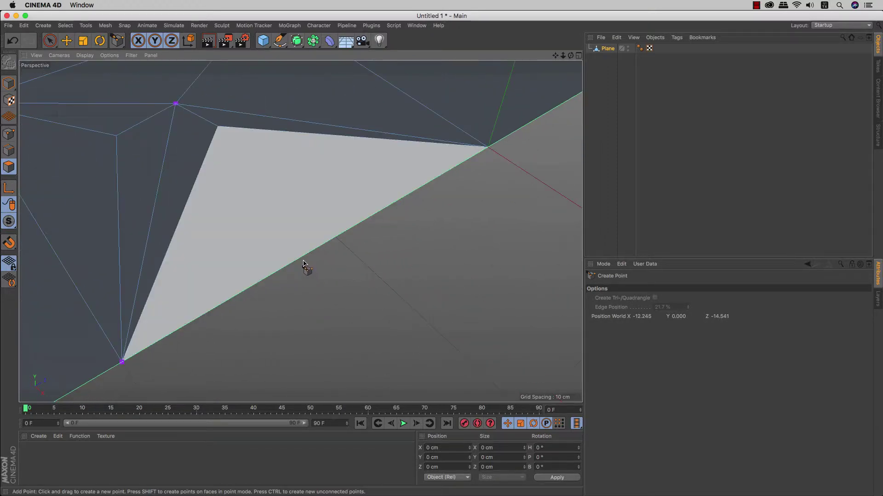
scroll(306, 267, down, 2)
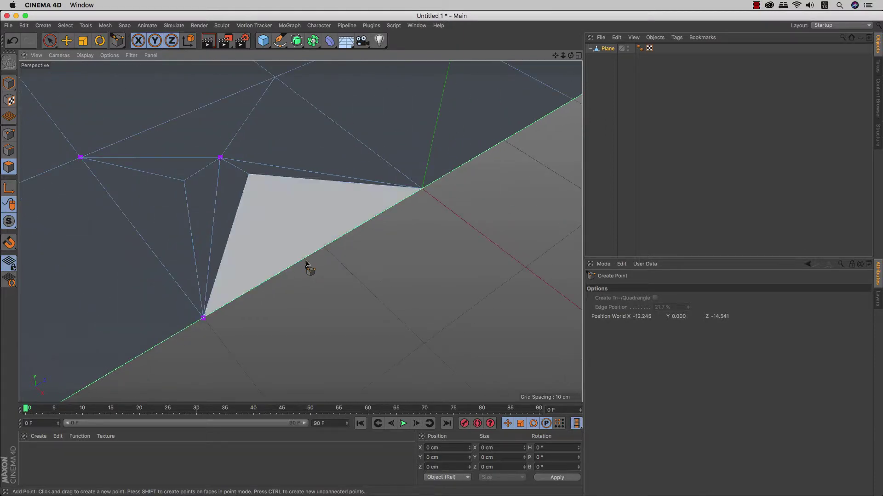
scroll(308, 266, down, 3)
scroll(317, 266, down, 1)
scroll(321, 265, down, 2)
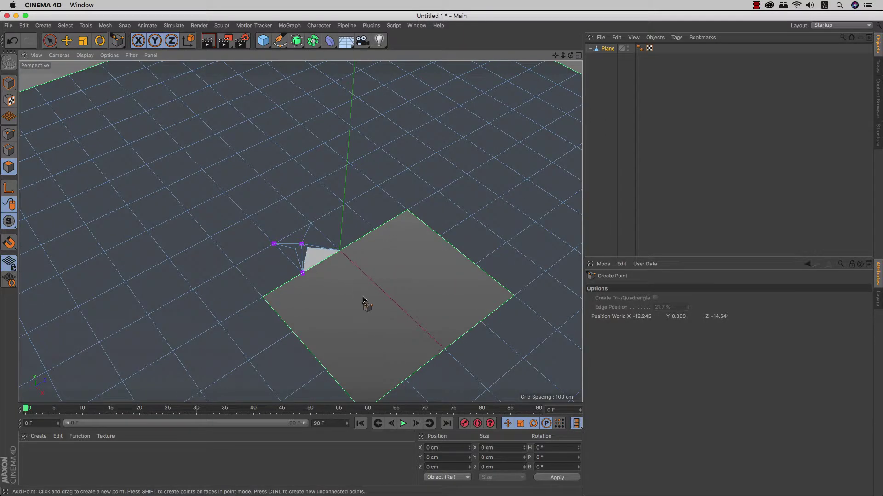
scroll(339, 272, down, 1)
scroll(298, 253, up, 1)
scroll(271, 237, down, 1)
- Leave the Create Point tool and zoom around the new triangular face
key(space)
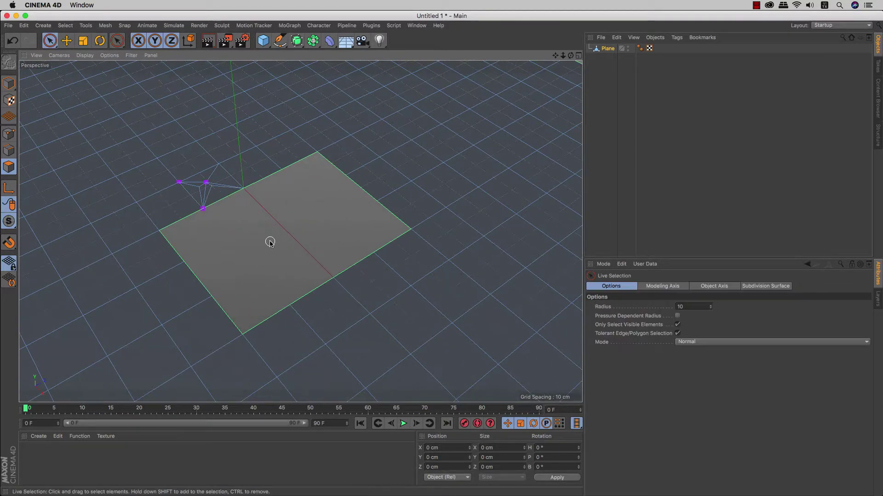
scroll(305, 183, up, 2)
scroll(306, 172, down, 1)
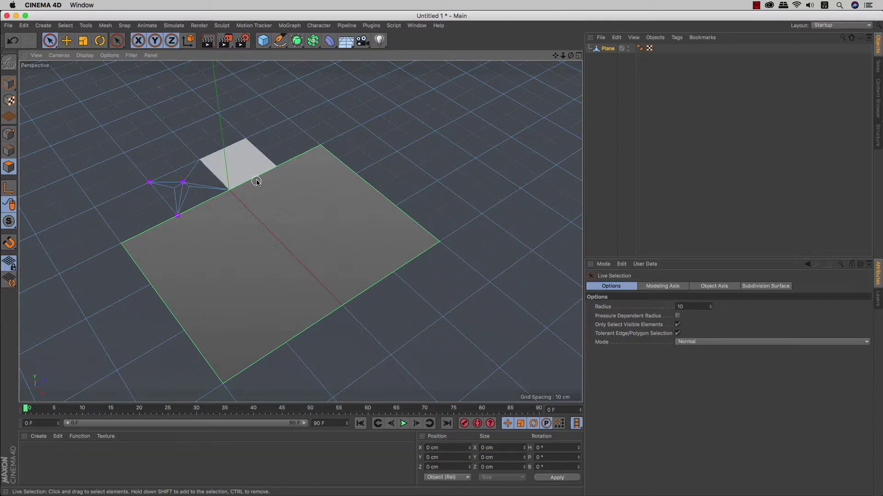
scroll(222, 150, up, 1)
scroll(216, 154, up, 3)
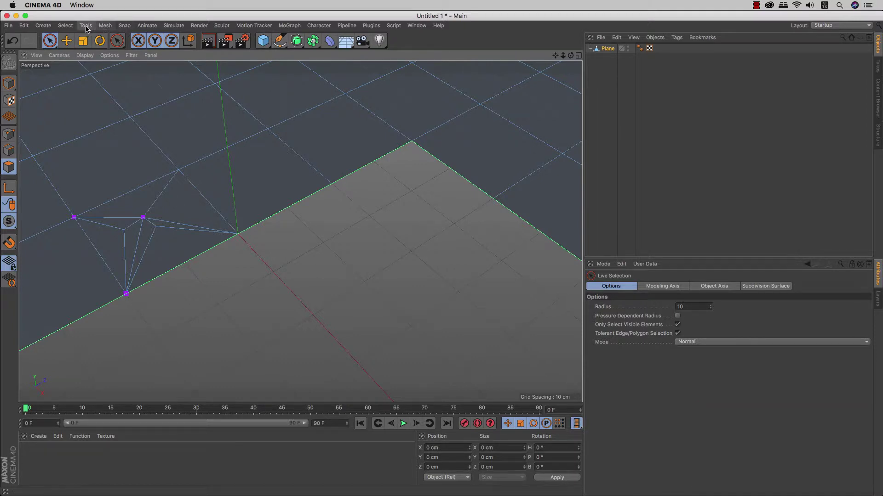
click(106, 25)
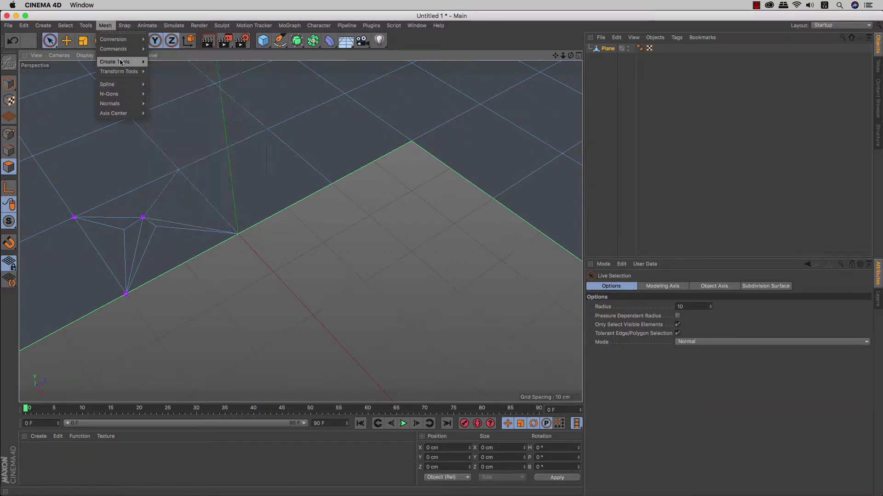
- With Polygon Pen, extrude an edge upward into a vertical wall, then return to Live Selection
mouse_move(114, 62)
click(179, 75)
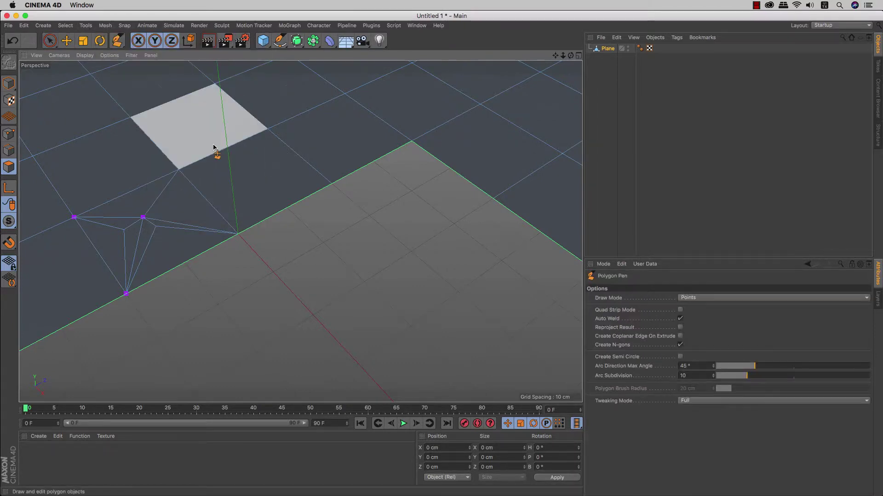
middle_drag(221, 178, 232, 237)
ctrl+drag(230, 218, 227, 152)
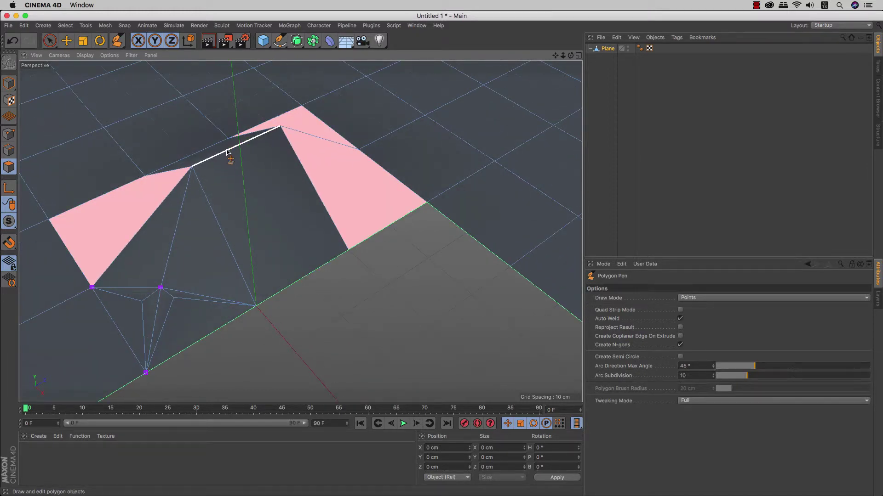
key(ctrl+z)
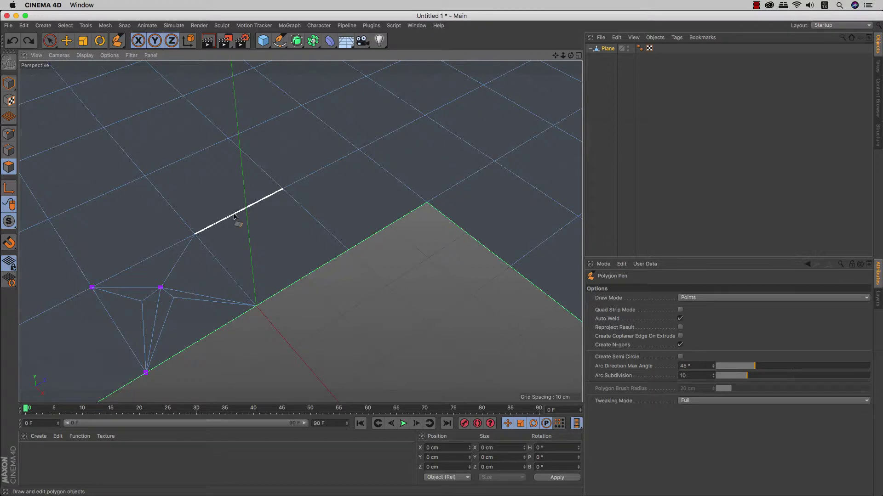
ctrl+drag(232, 214, 231, 88)
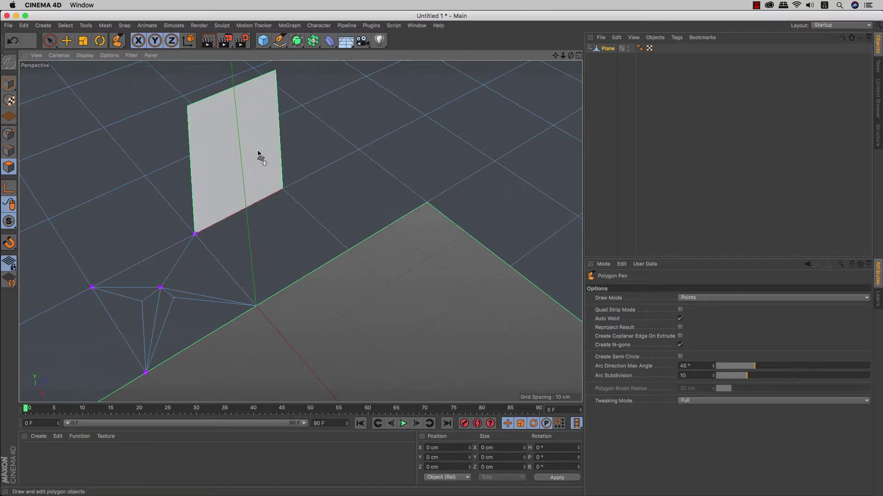
scroll(260, 156, down, 2)
scroll(271, 193, up, 4)
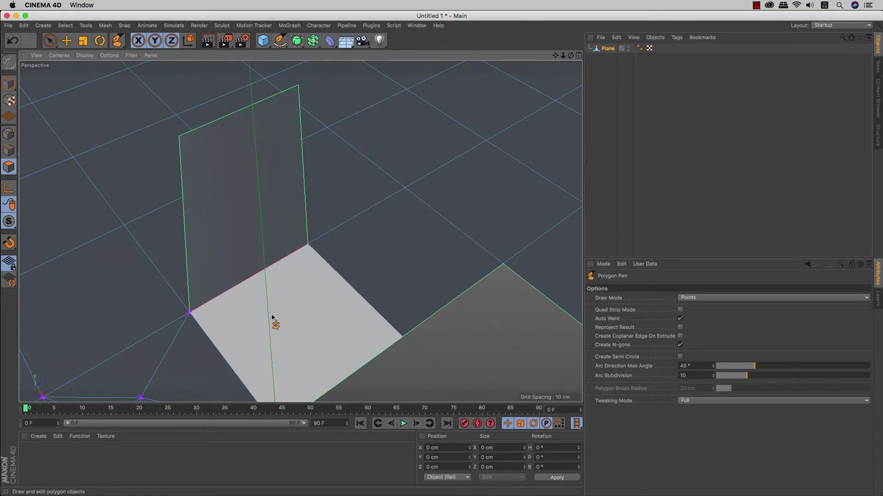
key(space)
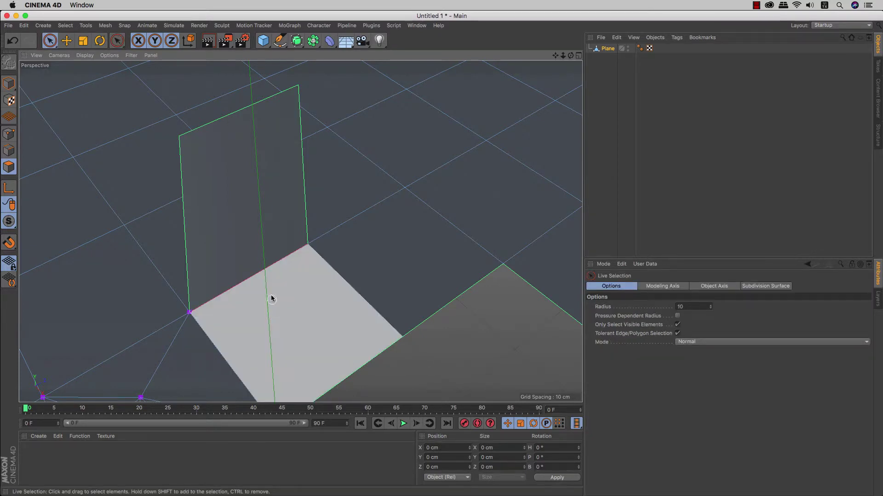
- Zoom and orbit around the wall-and-floor corner vertex, then pull back and pan across the plane
scroll(264, 274, up, 2)
scroll(264, 272, up, 3)
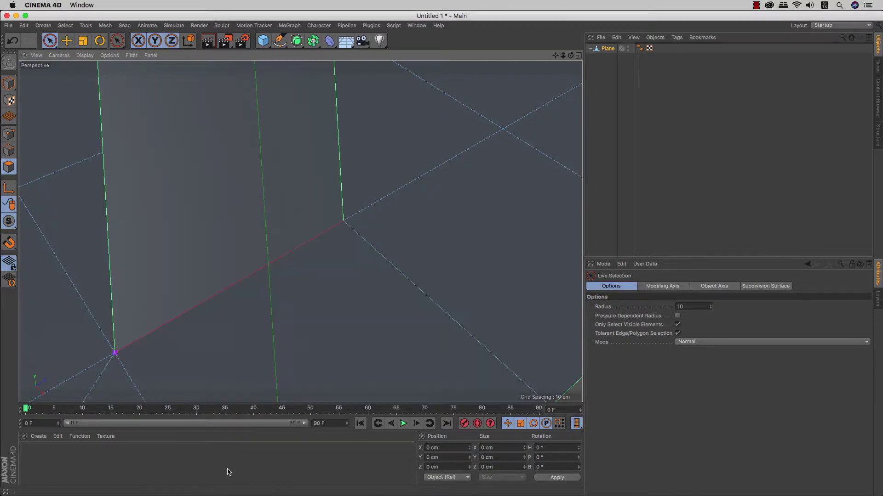
mouse_move(241, 395)
alt+mouse_down()
mouse_move(242, 351)
mouse_move(310, 319)
mouse_move(290, 331)
mouse_move(322, 328)
alt+mouse_up()
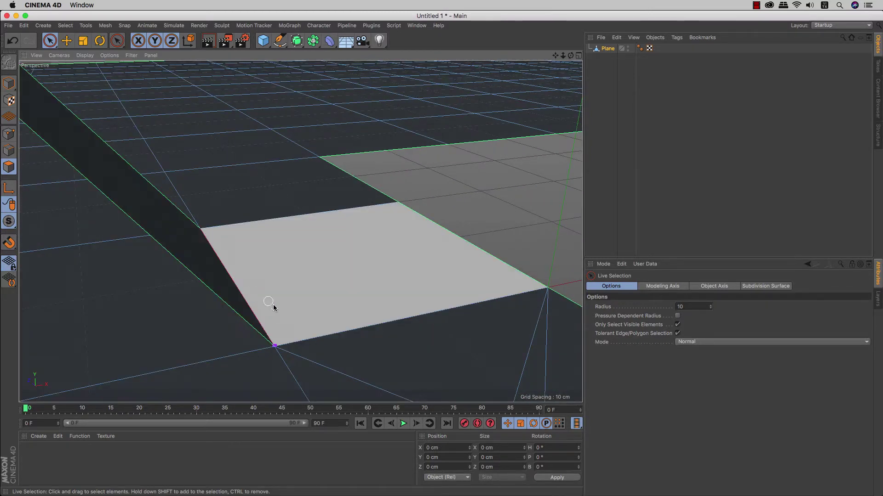
scroll(285, 332, up, 5)
scroll(276, 322, up, 5)
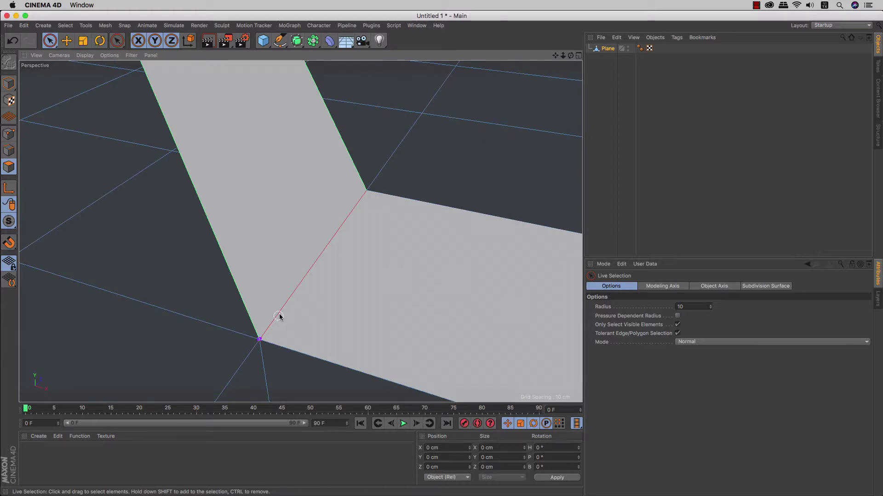
mouse_move(269, 326)
alt+mouse_down()
mouse_move(381, 250)
mouse_move(305, 305)
mouse_move(290, 268)
mouse_move(295, 252)
alt+mouse_up()
alt+drag(401, 362, 469, 345)
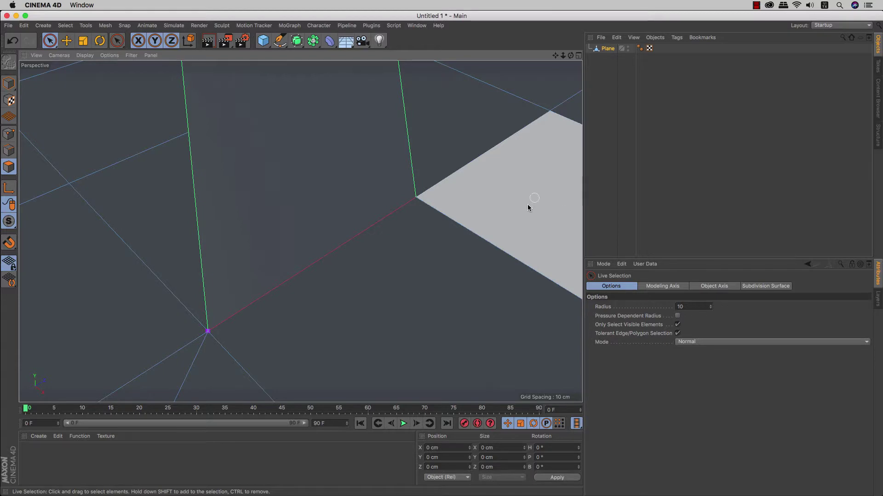
scroll(492, 230, down, 5)
alt+drag(496, 248, 379, 279)
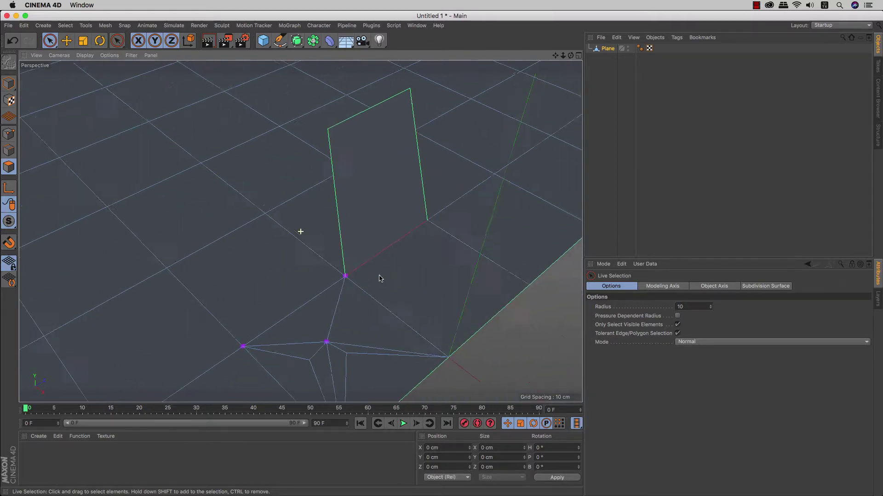
alt+middle_drag(379, 278, 292, 294)
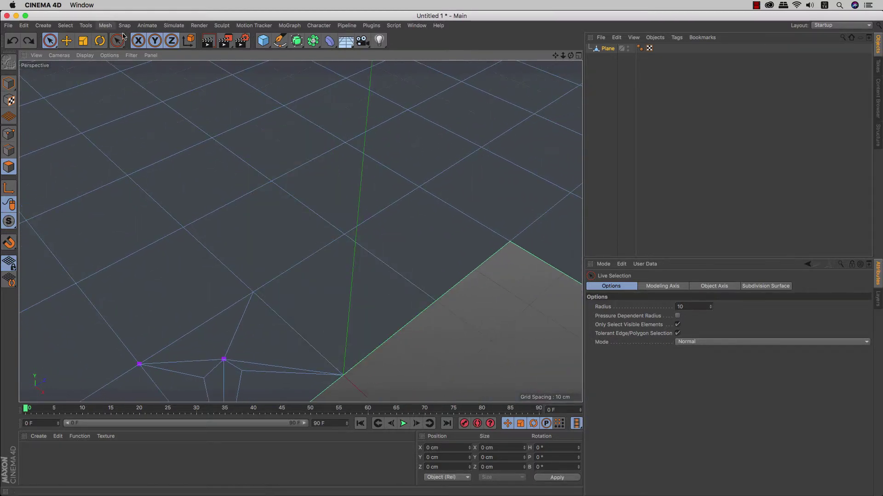
- Draw a trial Polygon Pen cut across the plane, inspect the pink faces, then undo it
drag(114, 43, 155, 70)
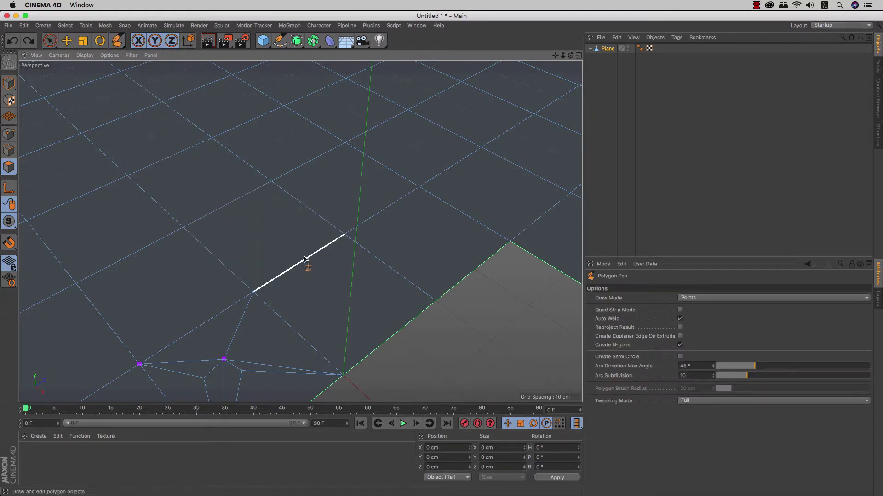
drag(304, 259, 312, 203)
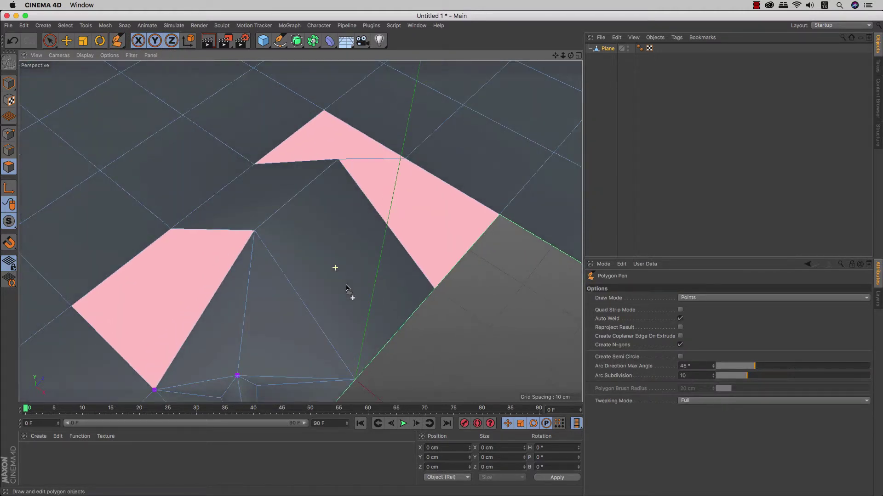
mouse_move(346, 289)
alt+mouse_down()
mouse_move(332, 281)
mouse_move(394, 266)
mouse_move(303, 240)
mouse_move(267, 246)
mouse_move(414, 252)
mouse_move(311, 262)
mouse_move(141, 239)
alt+mouse_up()
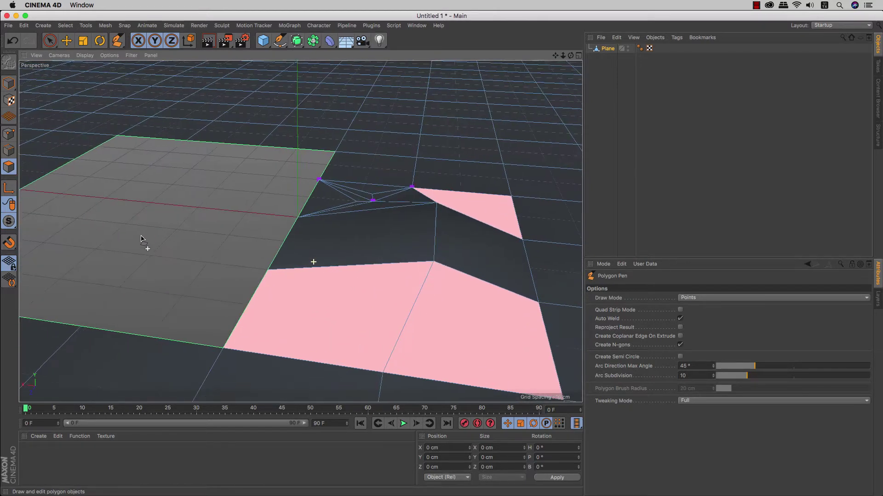
mouse_move(342, 308)
alt+mouse_down()
mouse_move(388, 336)
mouse_move(443, 351)
mouse_move(419, 305)
mouse_move(350, 276)
mouse_move(380, 291)
mouse_move(416, 285)
mouse_move(351, 292)
mouse_move(387, 284)
alt+mouse_up()
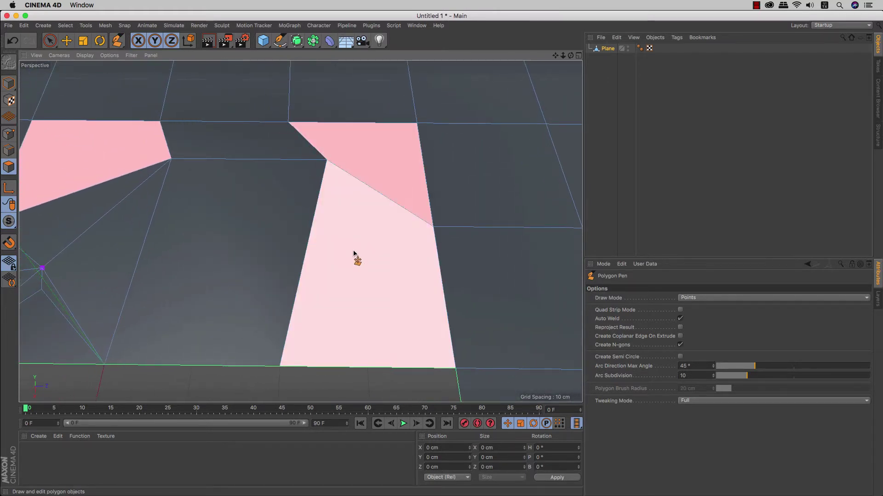
alt+middle_drag(295, 276, 377, 290)
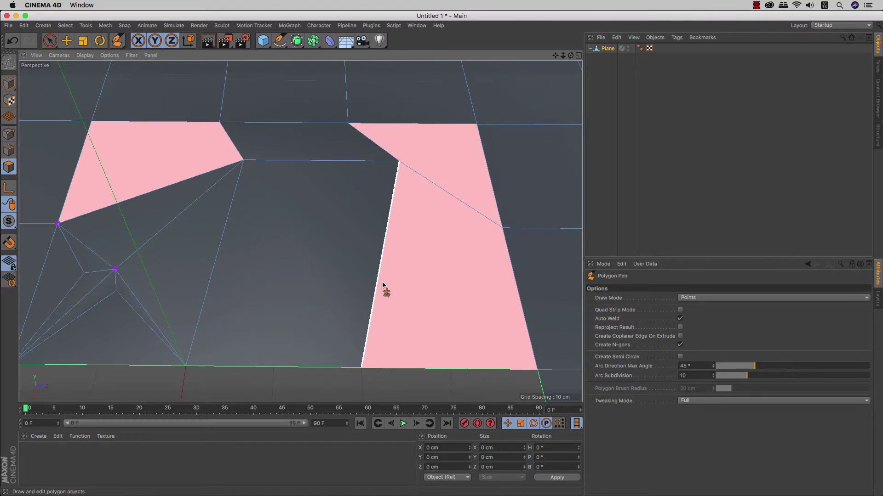
key(ctrl+z)
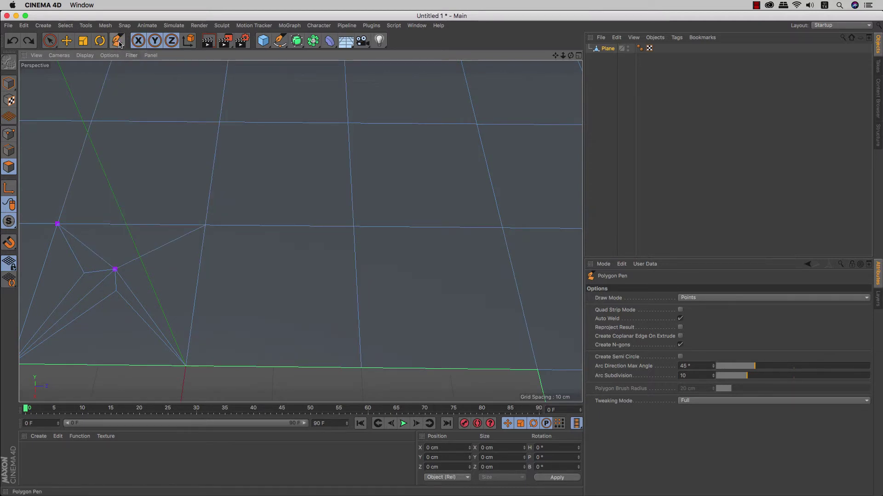
- Use Create Point to add six points inside the plane's grid faces, splitting them into triangles
click(106, 26)
click(179, 64)
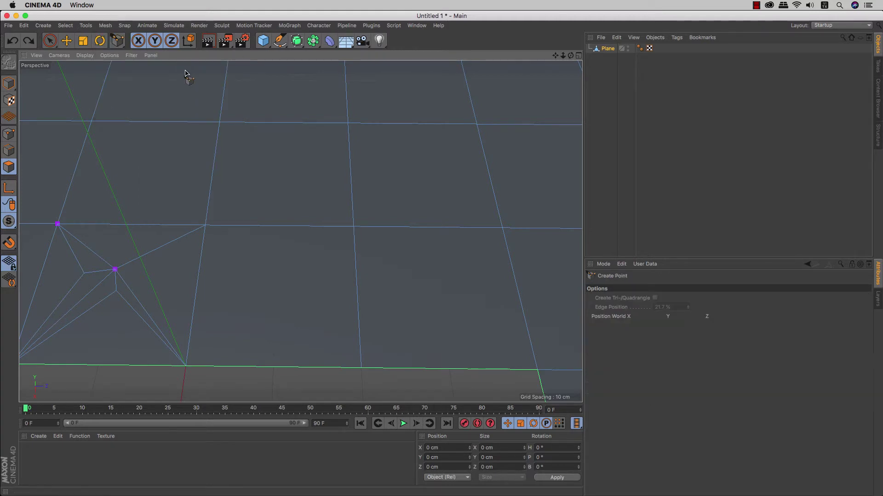
click(302, 178)
click(298, 237)
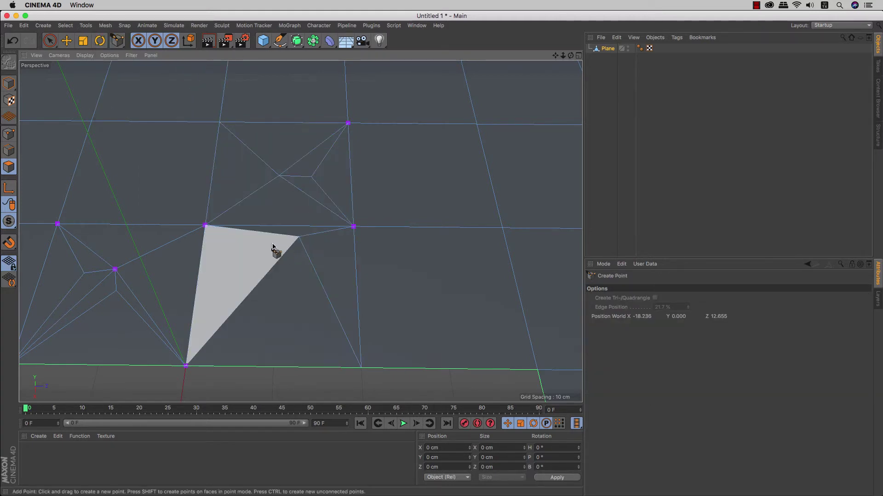
click(256, 259)
click(280, 192)
click(282, 138)
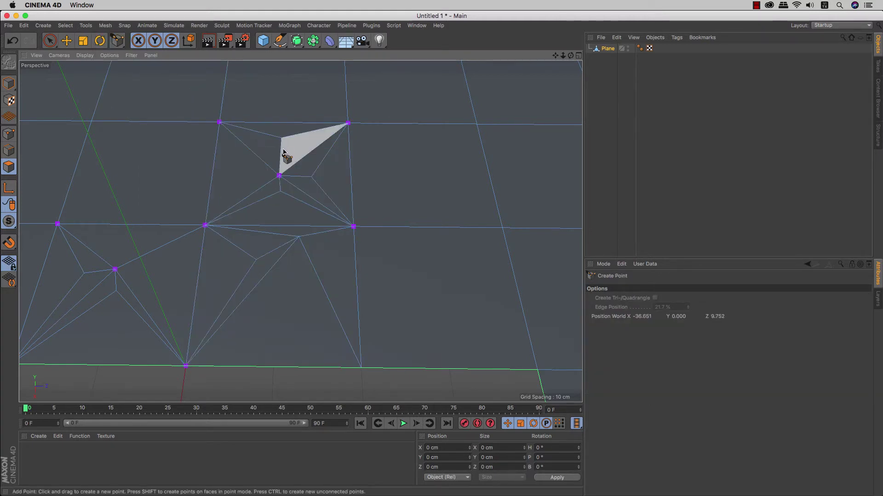
click(405, 163)
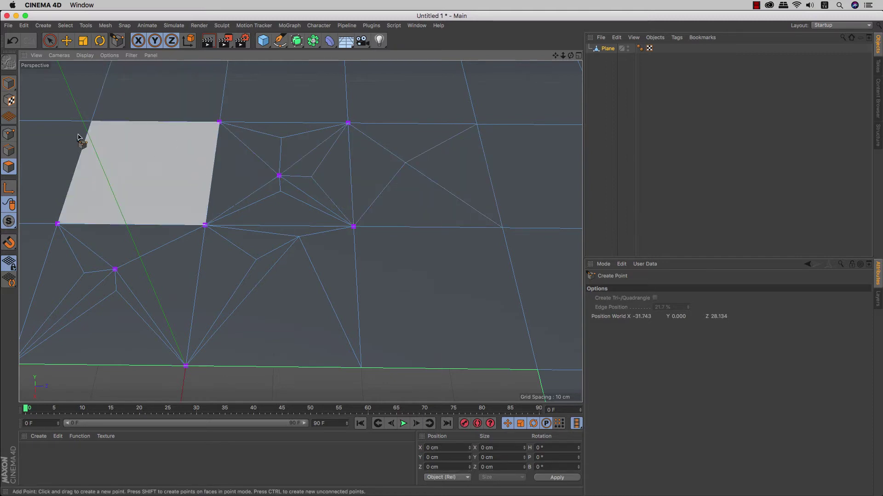
- Raise a plane edge about 9.5 cm into a ridge, then view and close the Mesh Checking help
key(Return)
key(space)
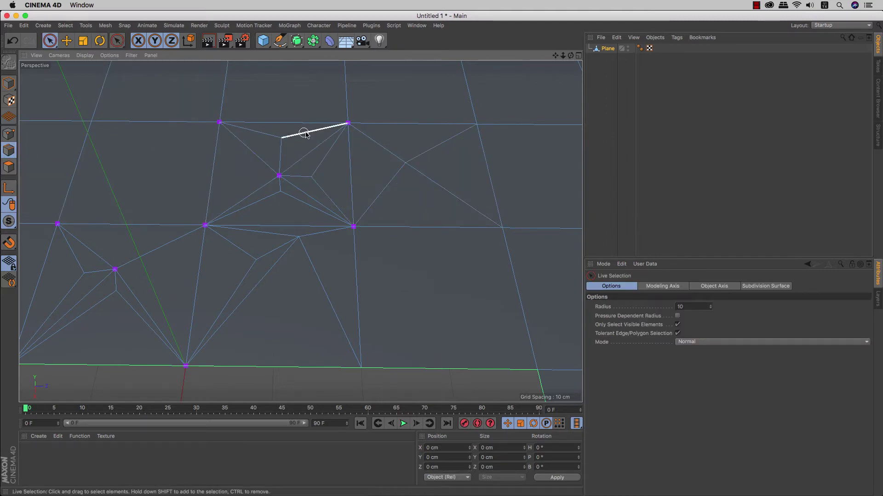
drag(382, 83, 418, 93)
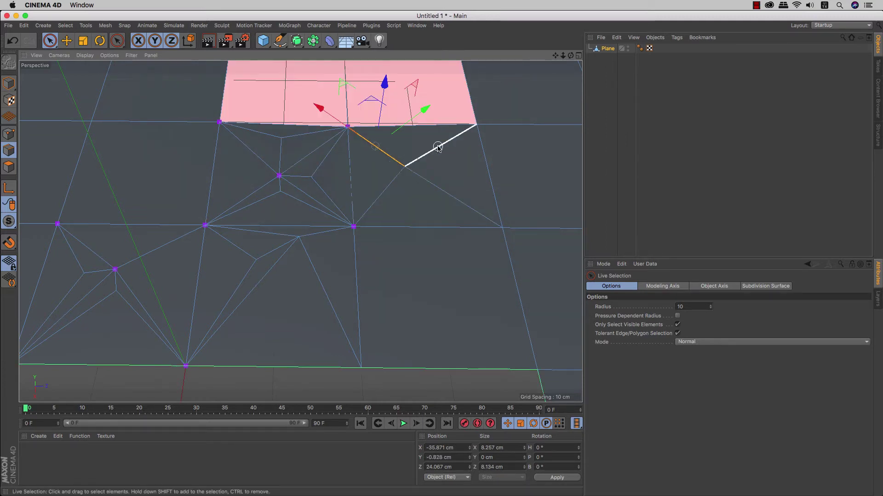
alt+middle_drag(427, 158, 367, 206)
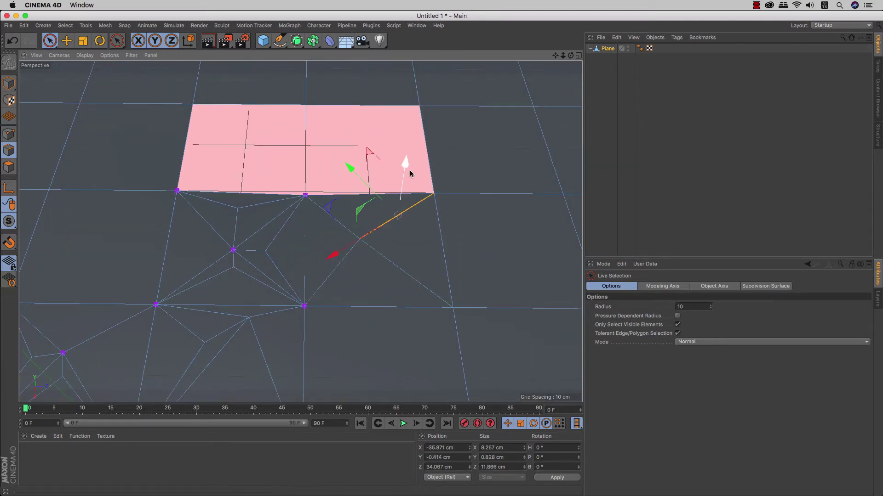
drag(411, 174, 409, 188)
mouse_move(486, 216)
alt+mouse_down()
mouse_move(474, 221)
mouse_move(473, 197)
mouse_move(430, 228)
mouse_move(491, 201)
mouse_move(456, 200)
mouse_move(492, 202)
alt+mouse_up()
key(super+F1)
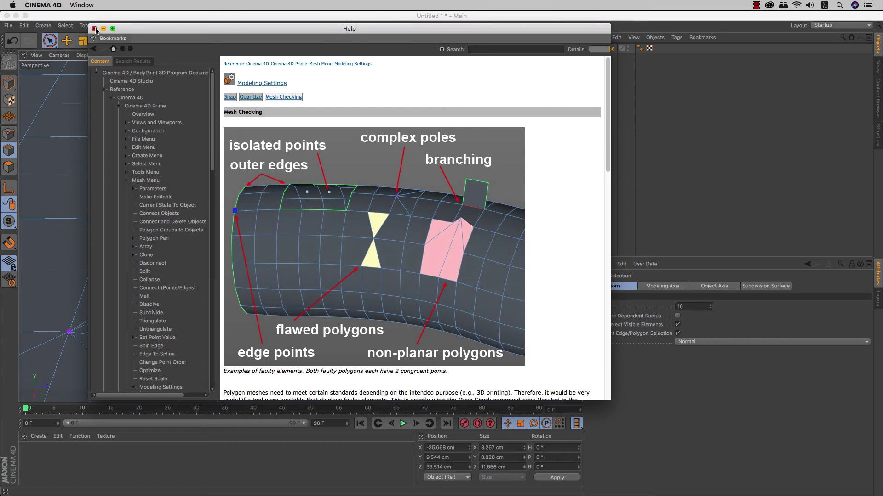
click(95, 29)
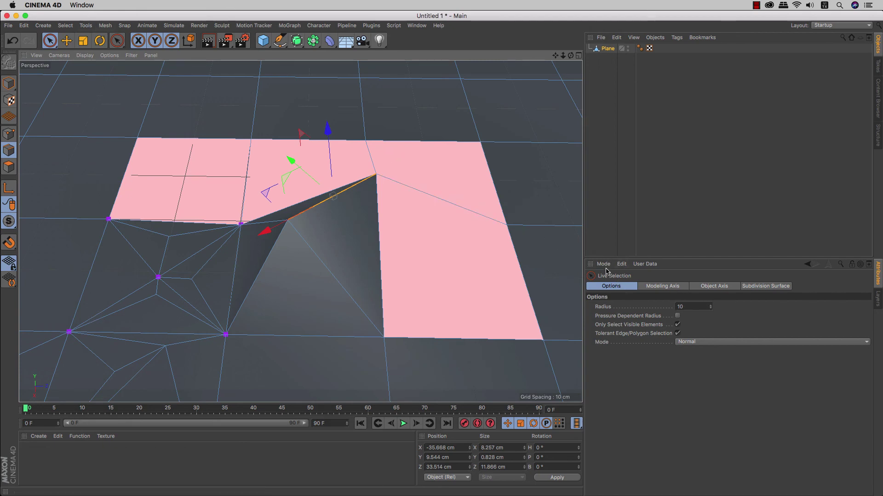